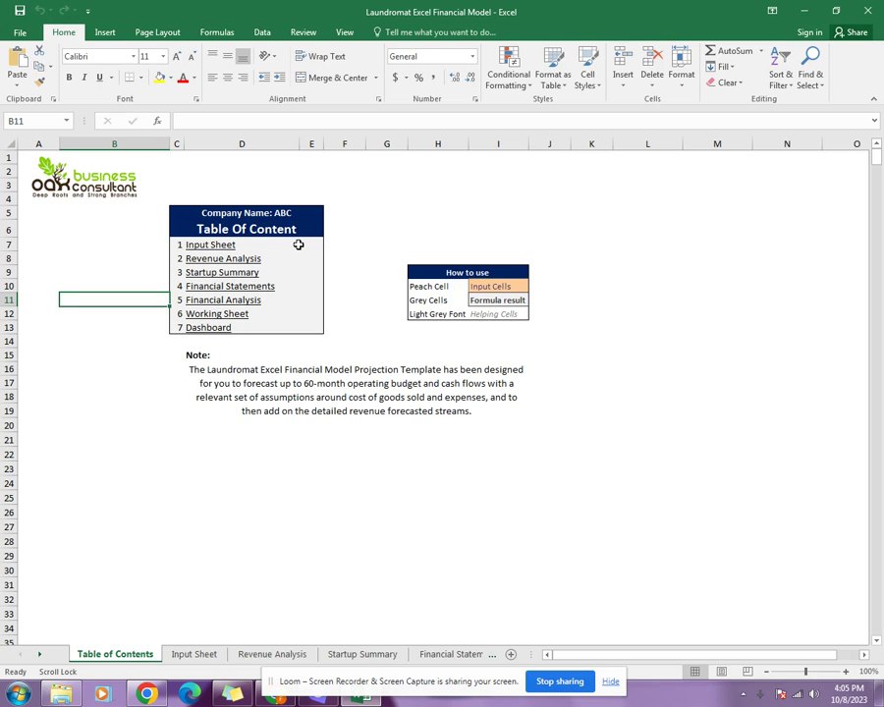
- Highlight the seven table of contents entries and point out the How to use legend
drag(297, 244, 306, 323)
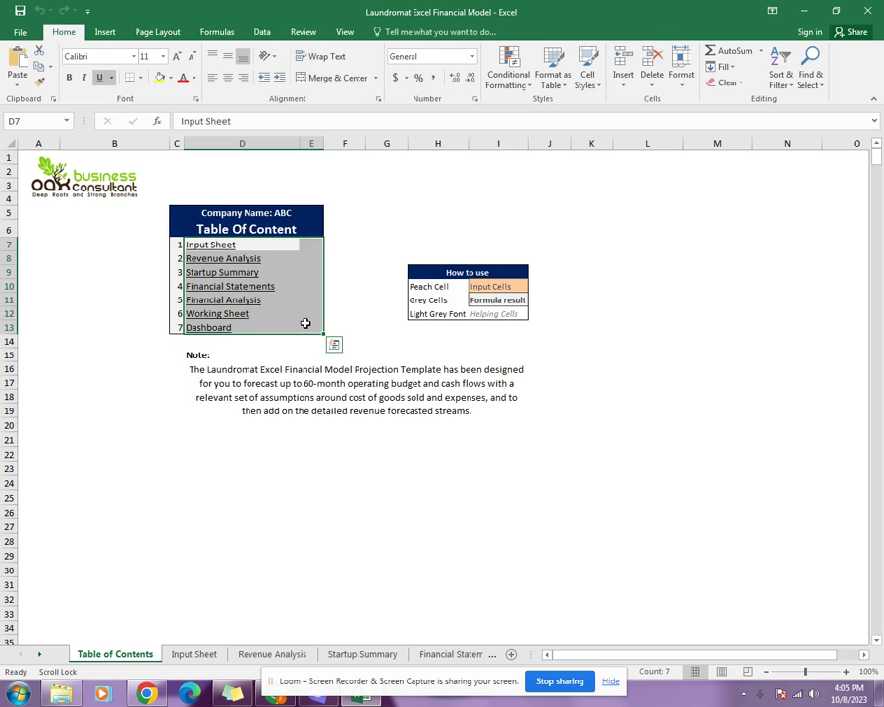
click(349, 354)
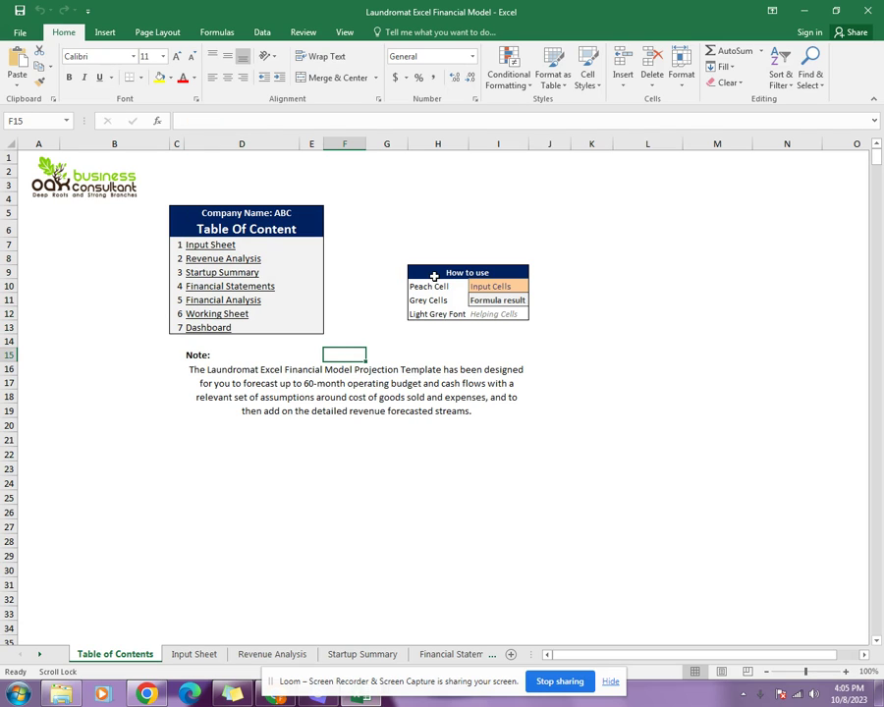
click(434, 275)
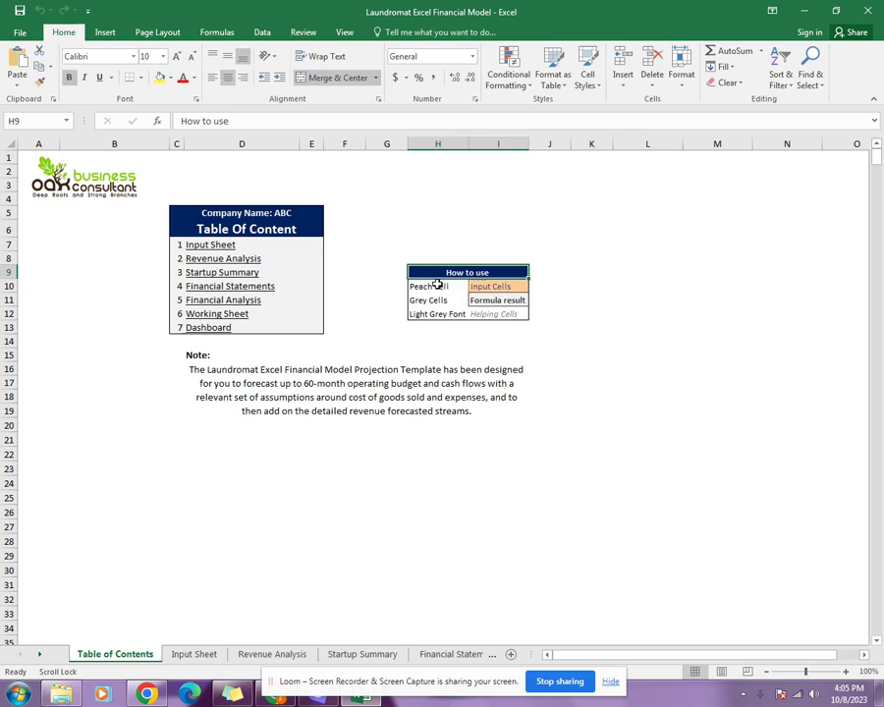
click(437, 286)
- Inspect the Input, Grey, Formula and Helping cell legend samples, then switch to the Input Sheet
click(498, 287)
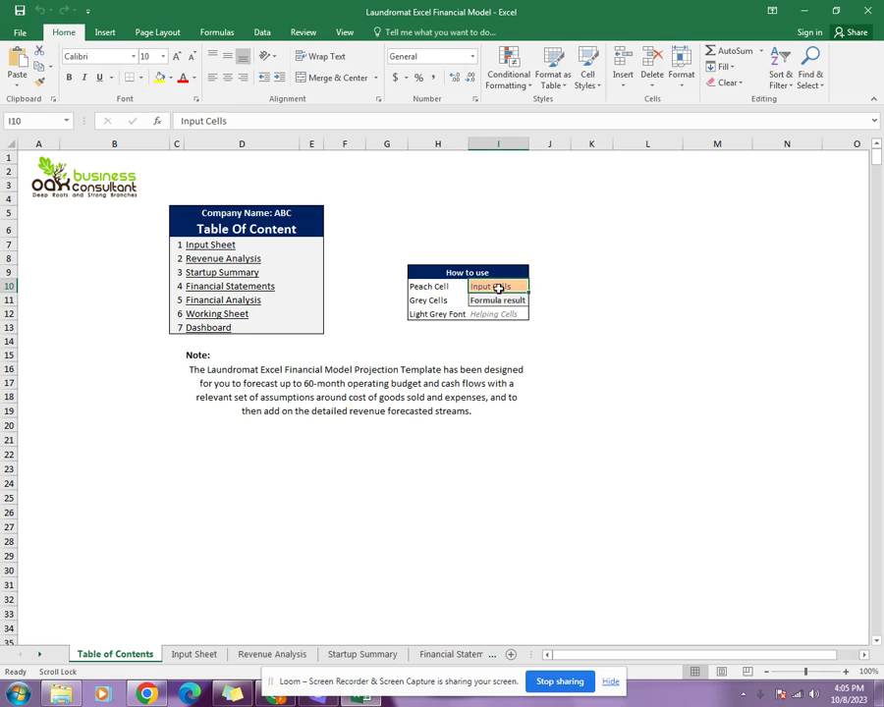
click(419, 301)
click(498, 301)
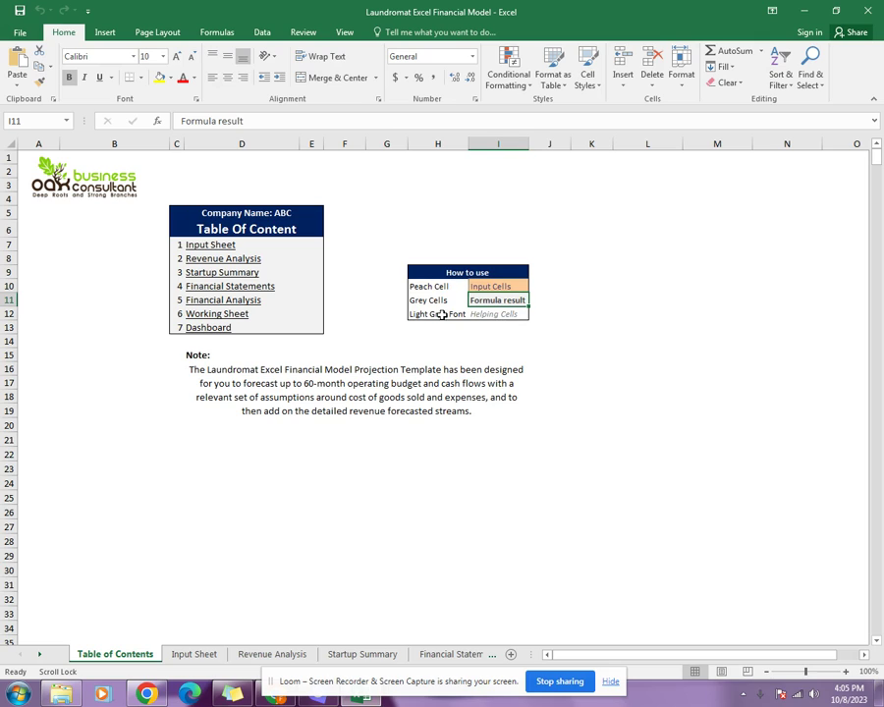
click(481, 314)
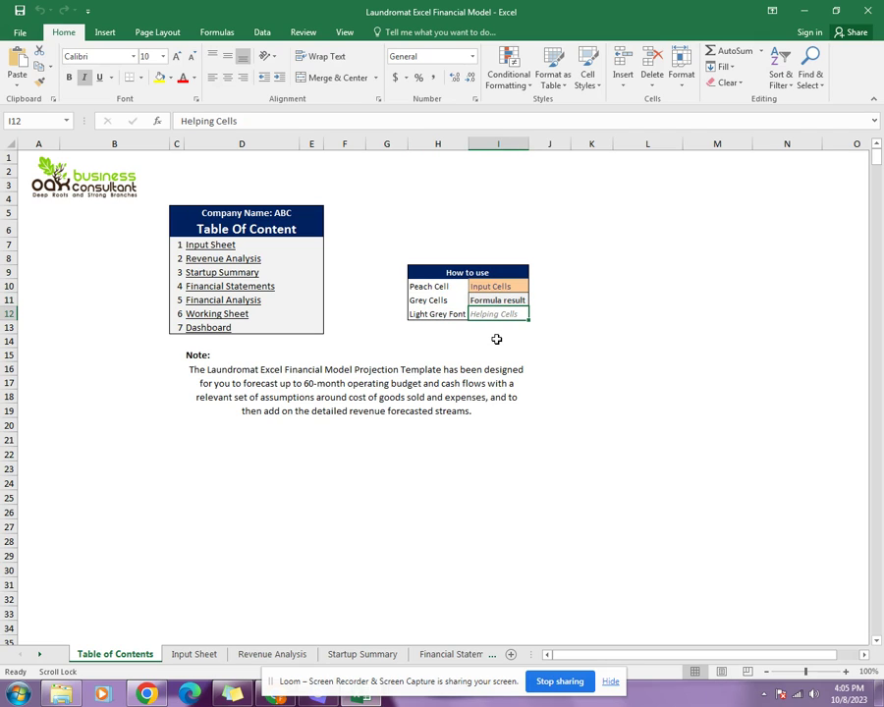
click(192, 656)
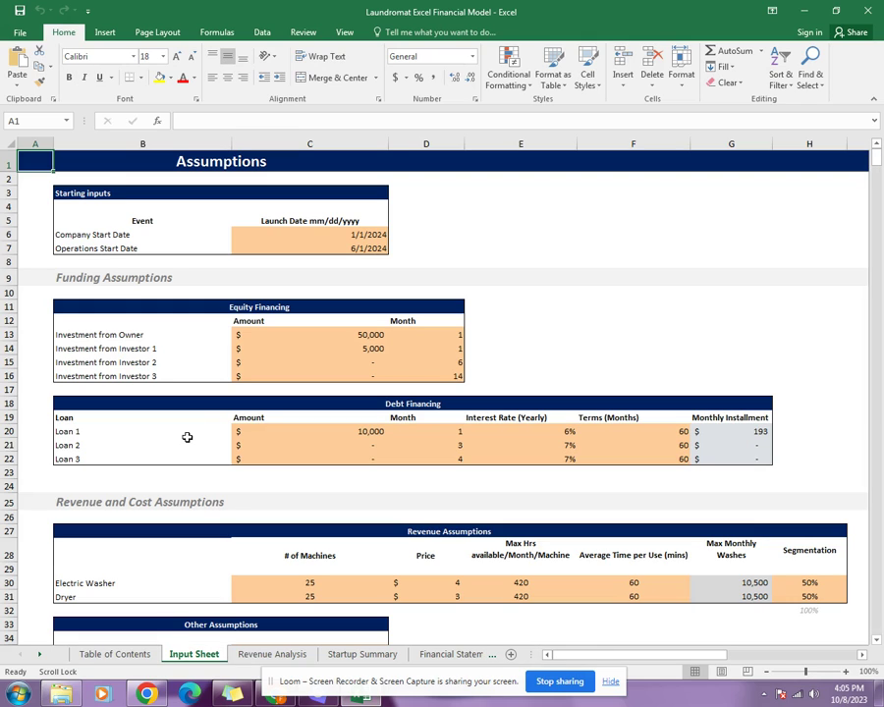
scroll(186, 436, down, 1)
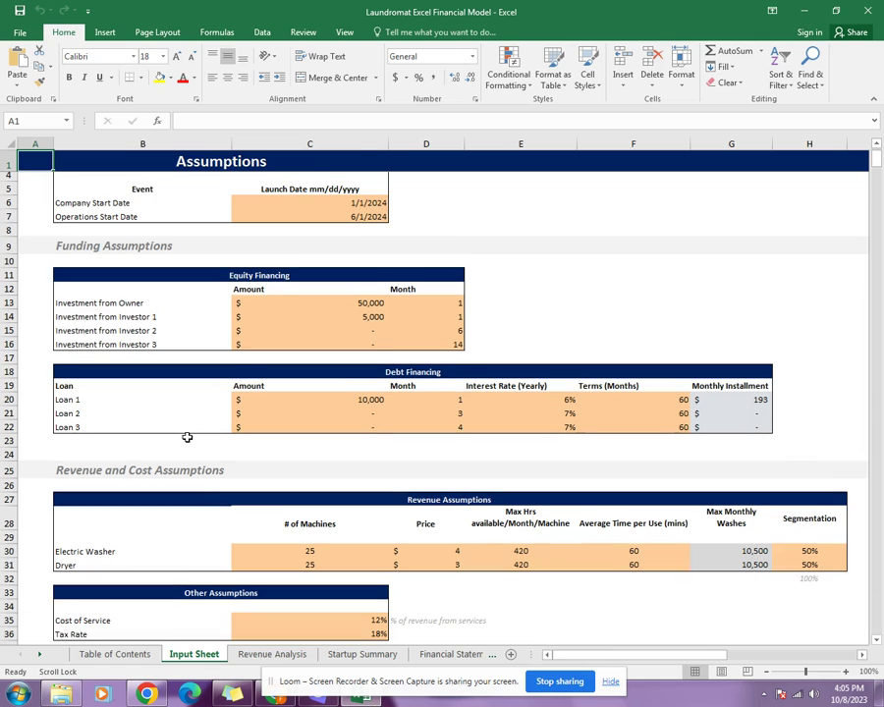
scroll(187, 437, down, 5)
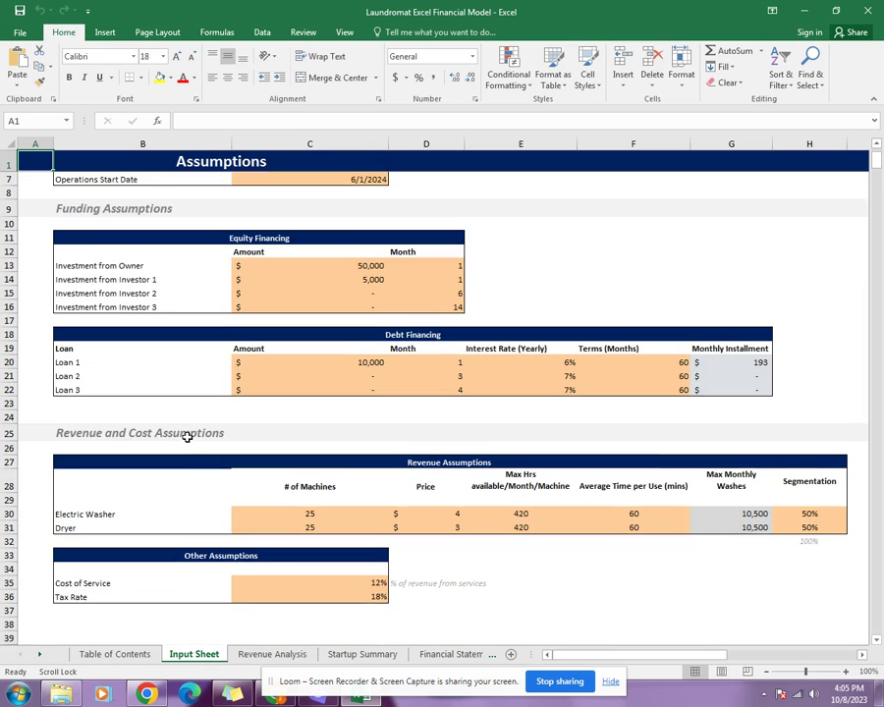
scroll(186, 436, down, 4)
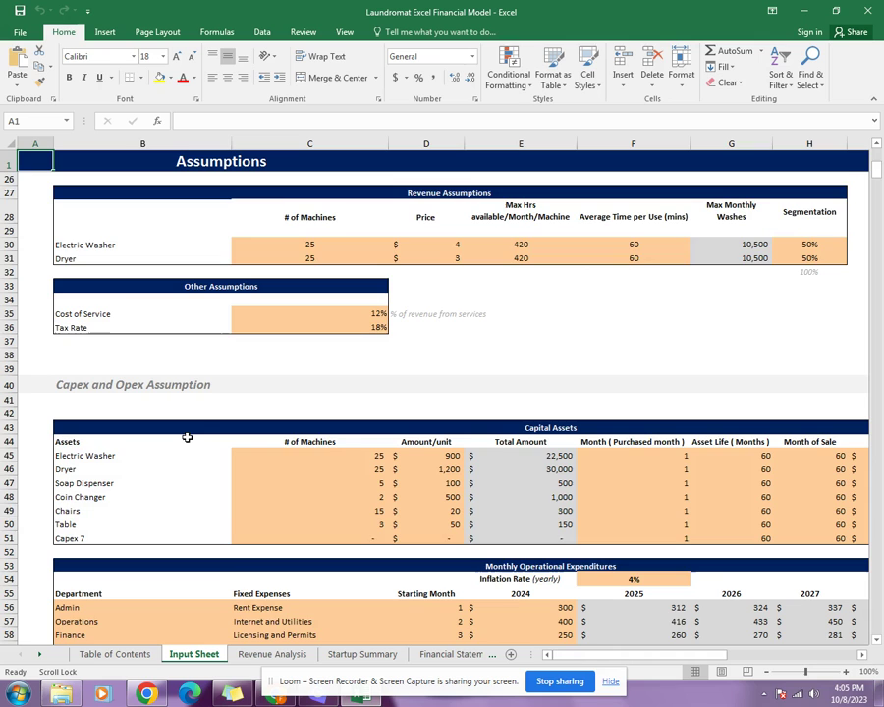
scroll(187, 437, down, 19)
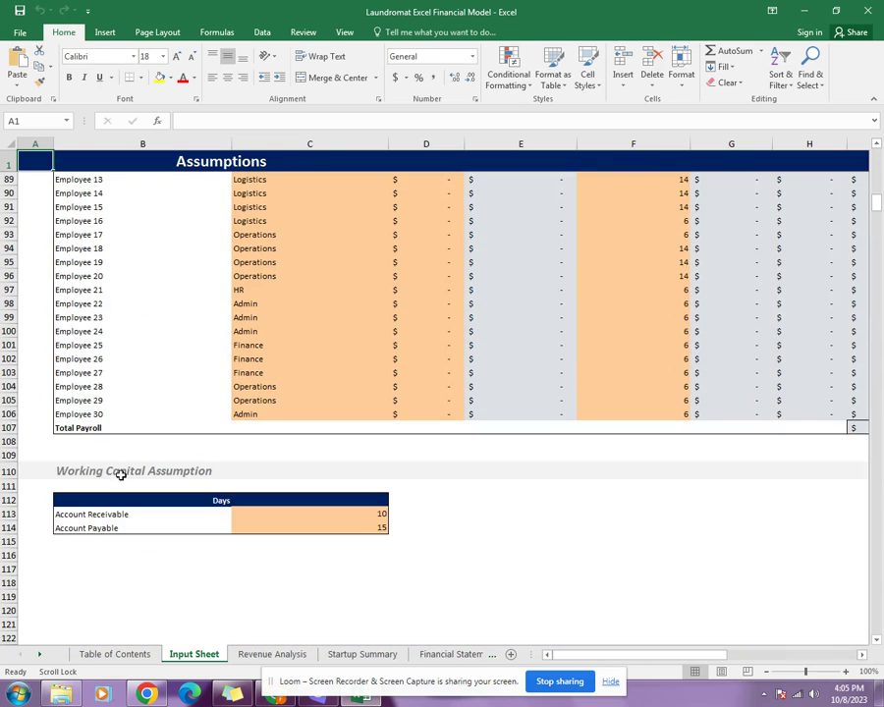
scroll(290, 484, up, 9)
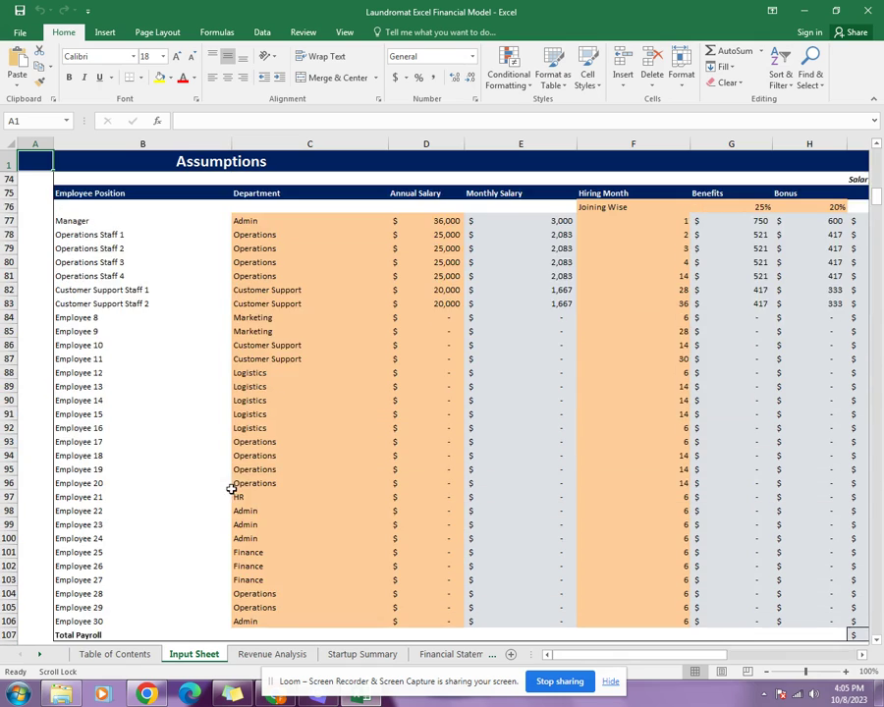
- Review the Revenue Analysis average usage per machine rows (A6:B10), then move to the Startup Summary sheet
click(272, 654)
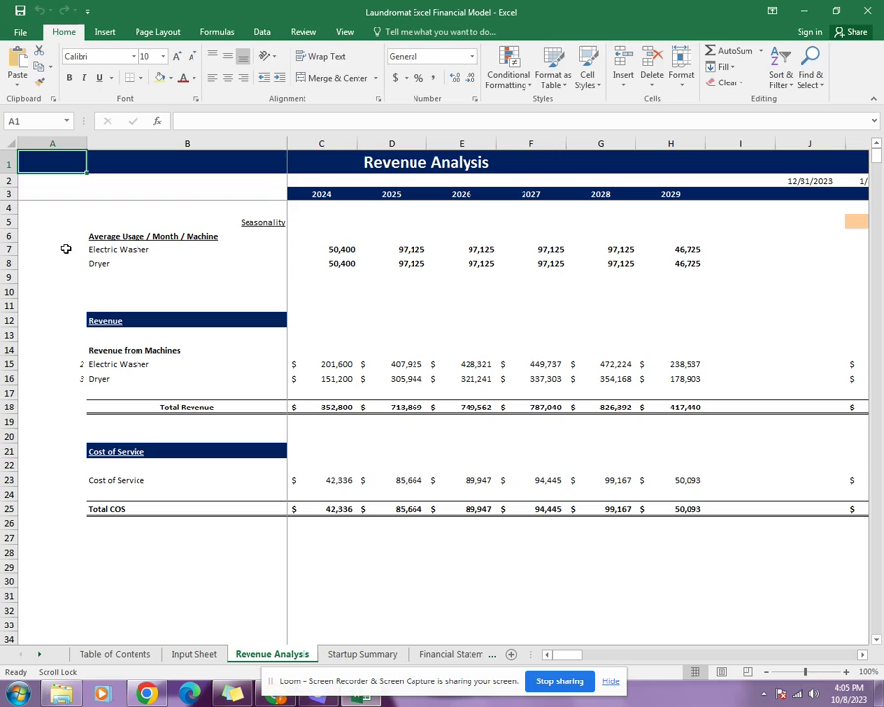
drag(82, 237, 232, 274)
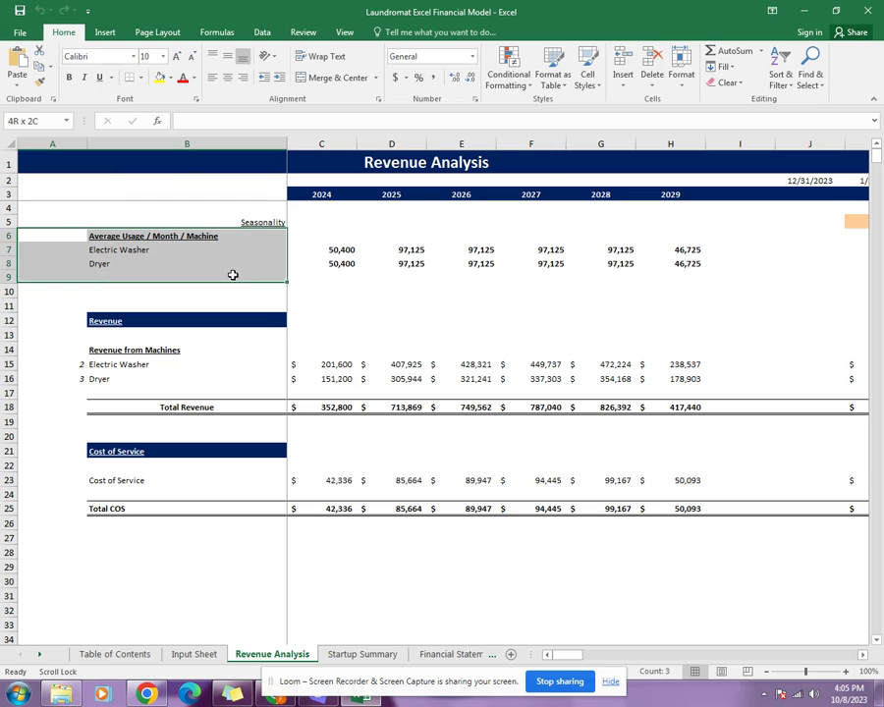
click(311, 291)
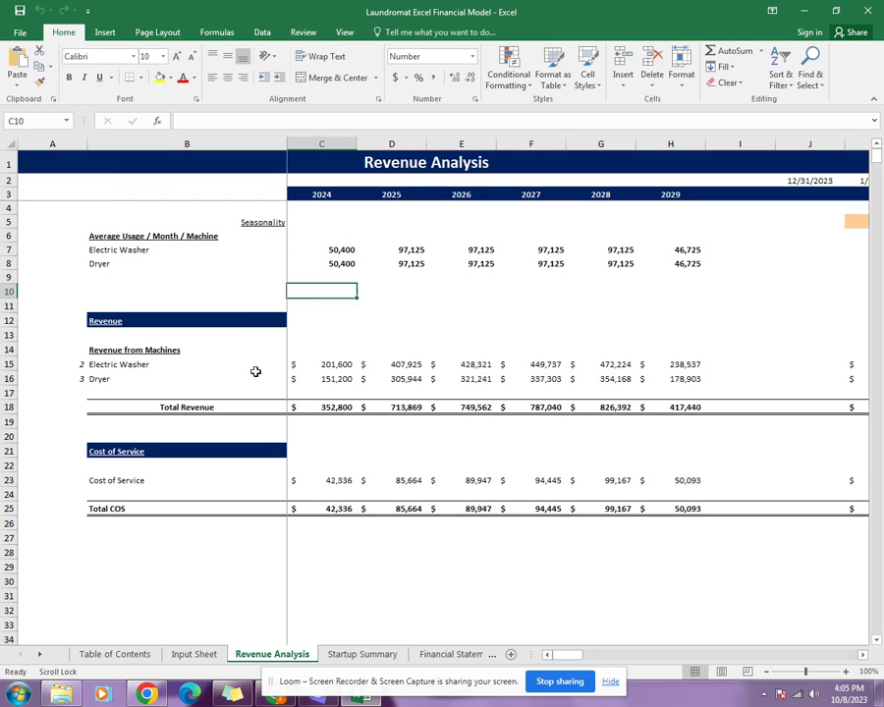
drag(70, 232, 129, 284)
click(145, 287)
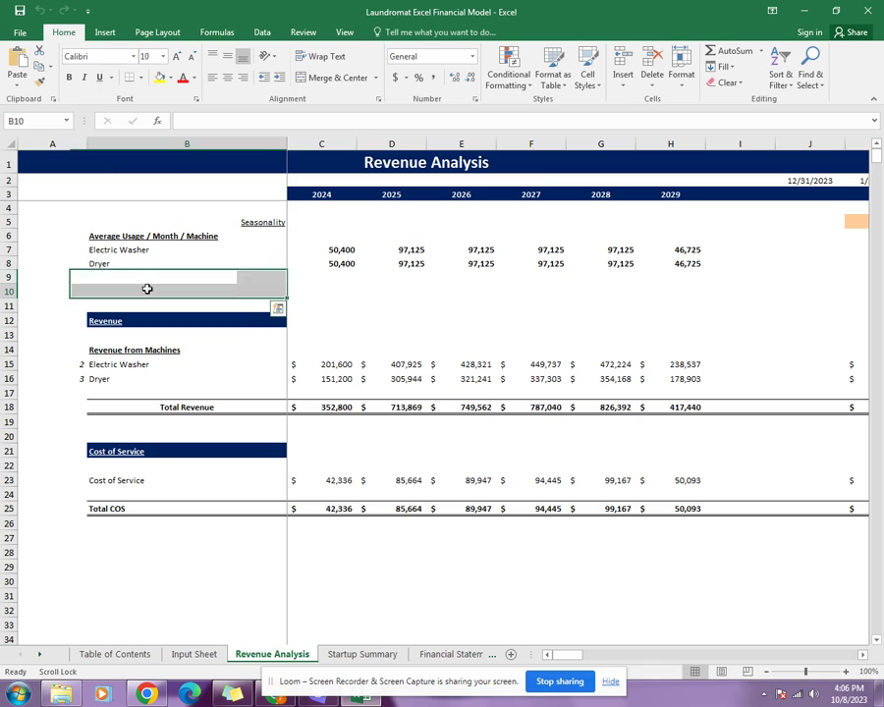
click(364, 654)
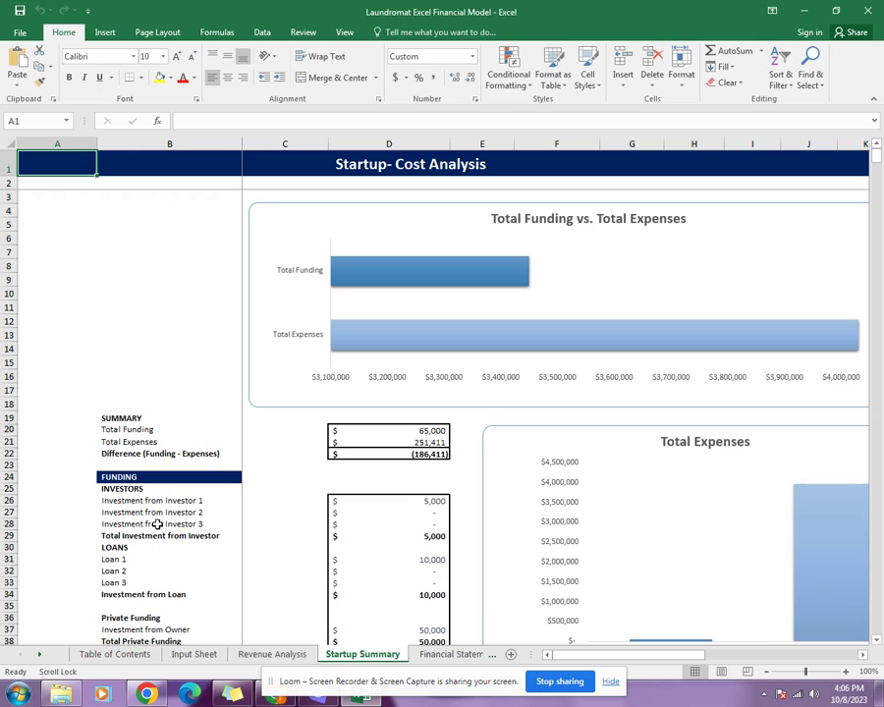
- Review the Startup Summary down to Total Additional Funding Required, then move to Financial Statements
scroll(220, 527, down, 11)
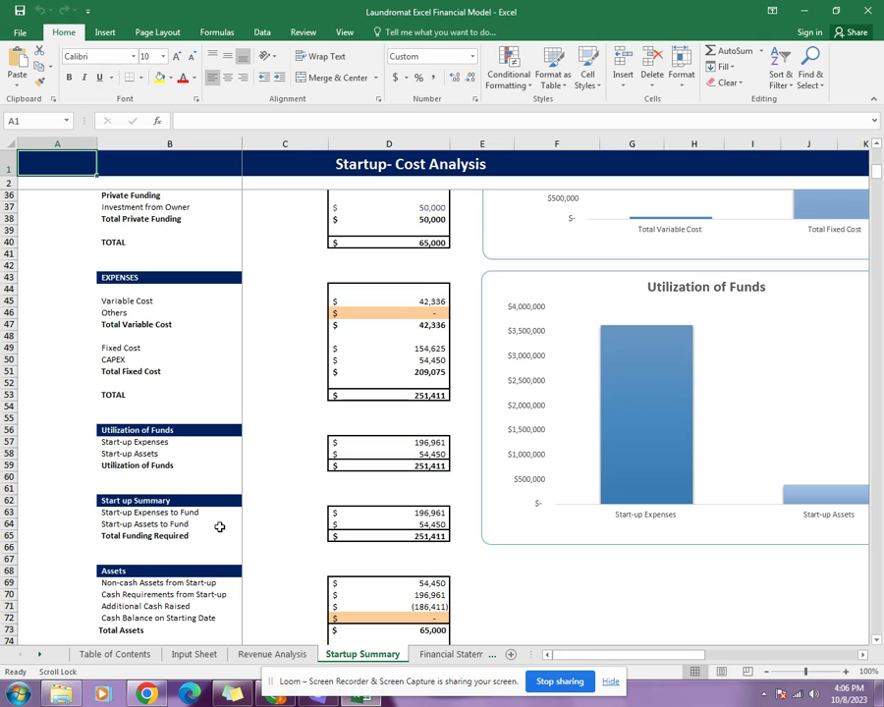
scroll(220, 526, down, 4)
scroll(220, 526, down, 4)
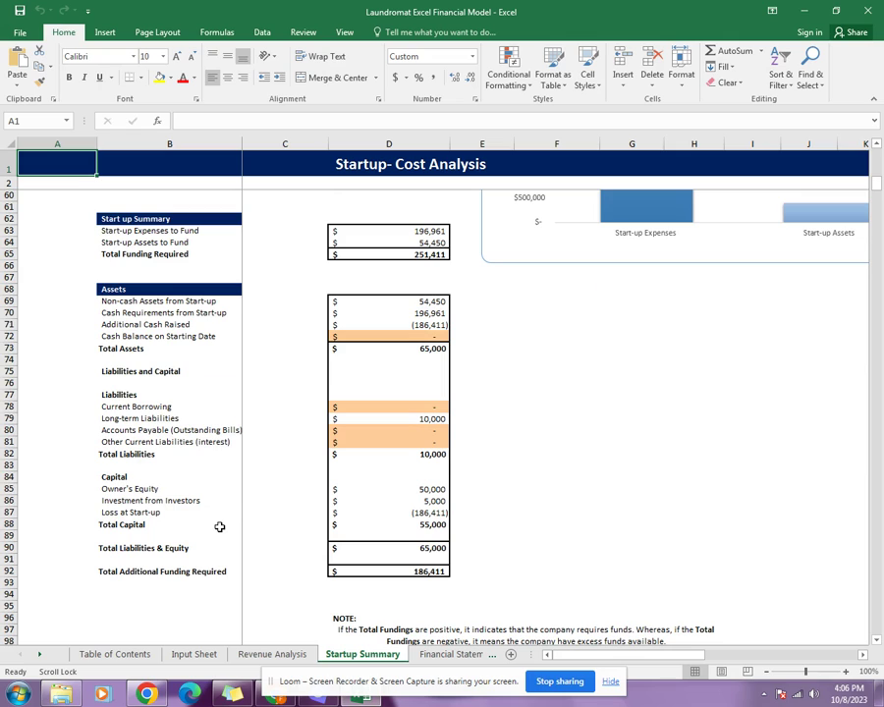
click(220, 571)
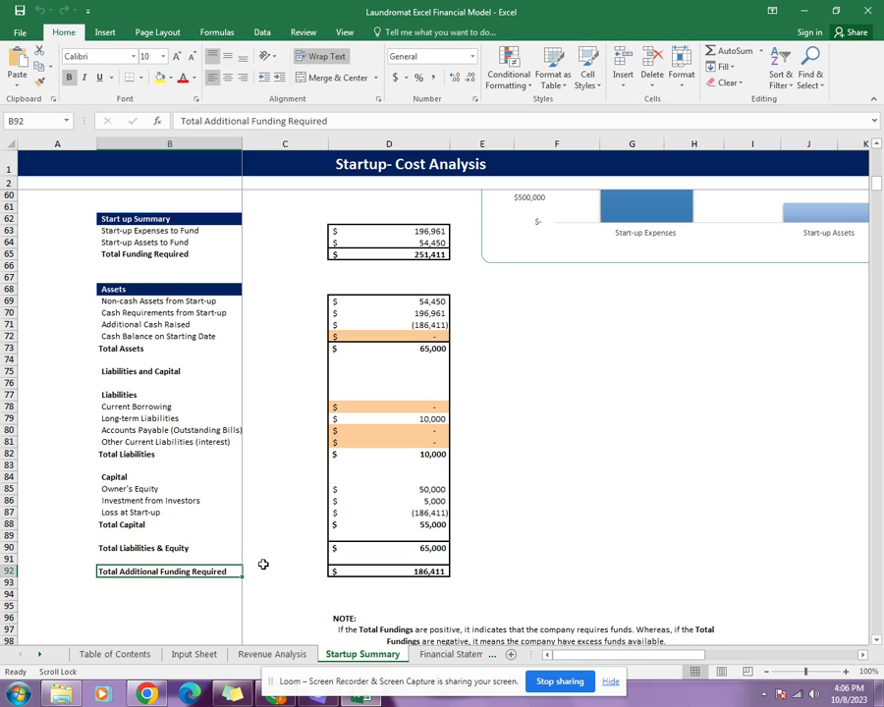
click(449, 654)
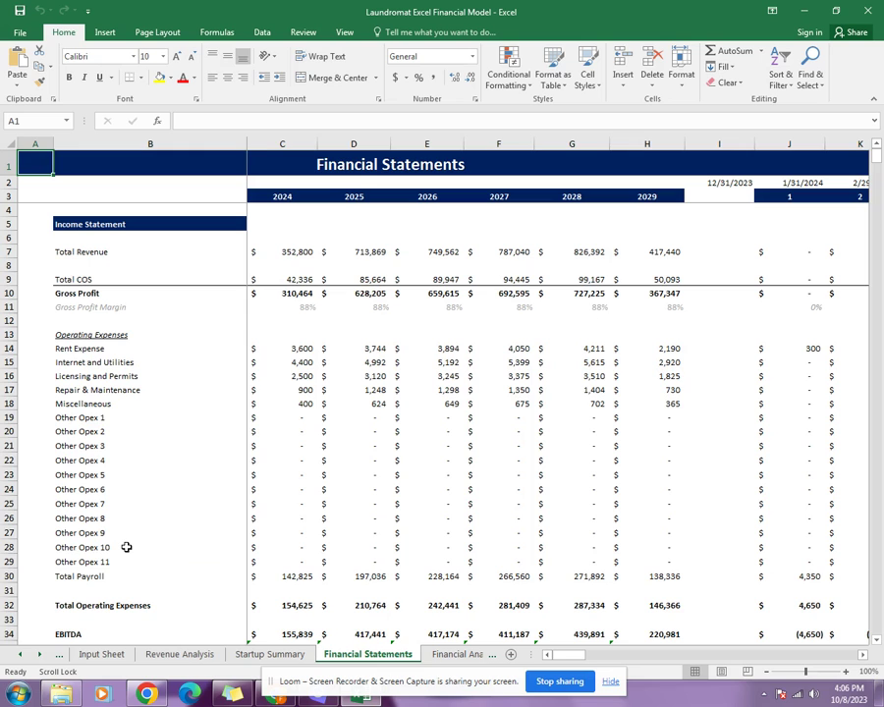
- Scroll past the cash flow statement to the balance sheet assets, totalling 171,974 to 1,724,687
scroll(126, 547, down, 3)
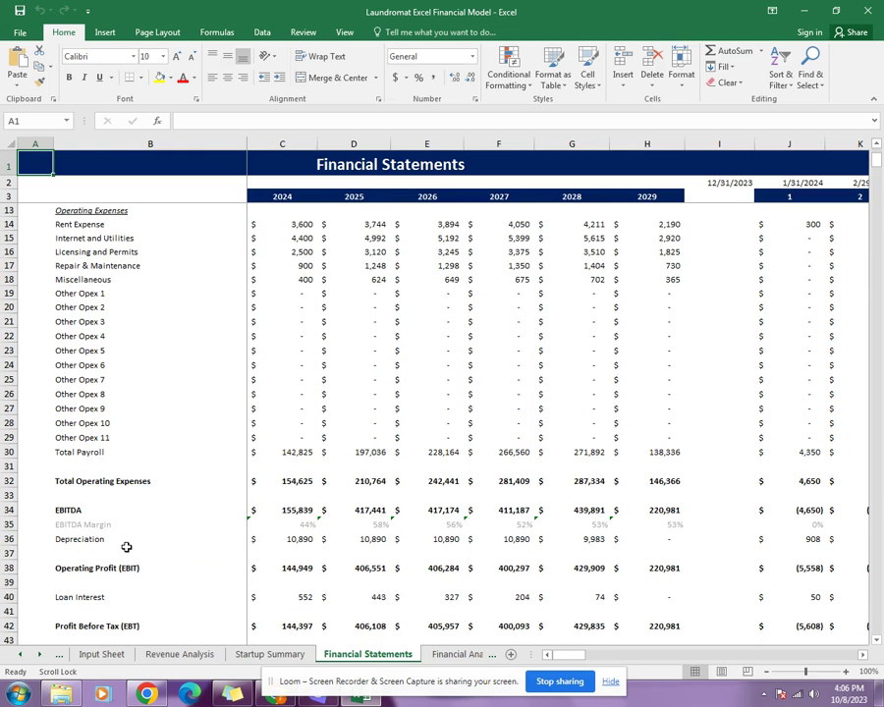
scroll(126, 547, up, 3)
scroll(126, 546, down, 5)
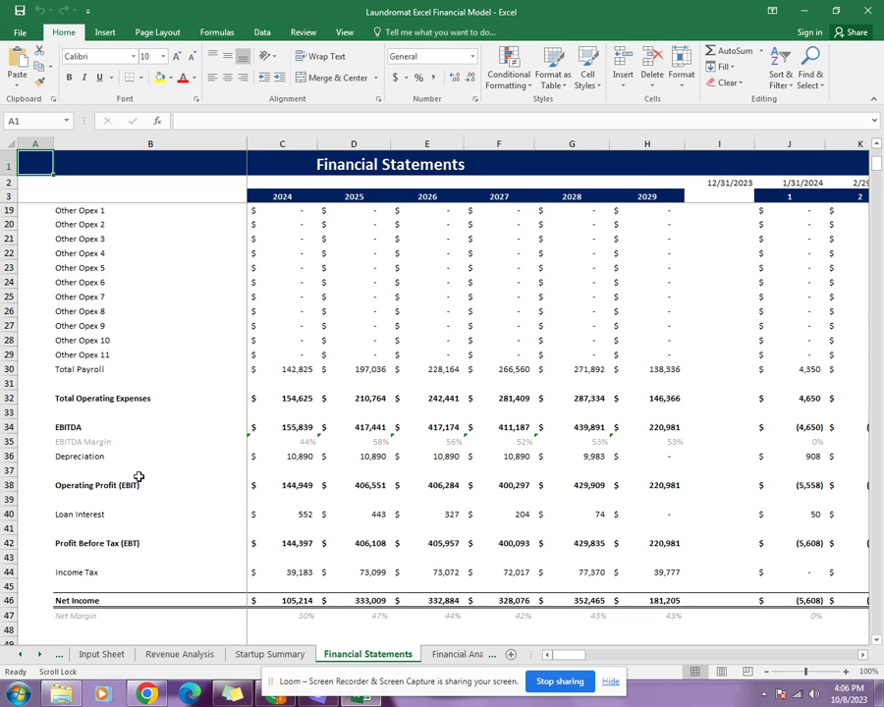
scroll(139, 477, down, 6)
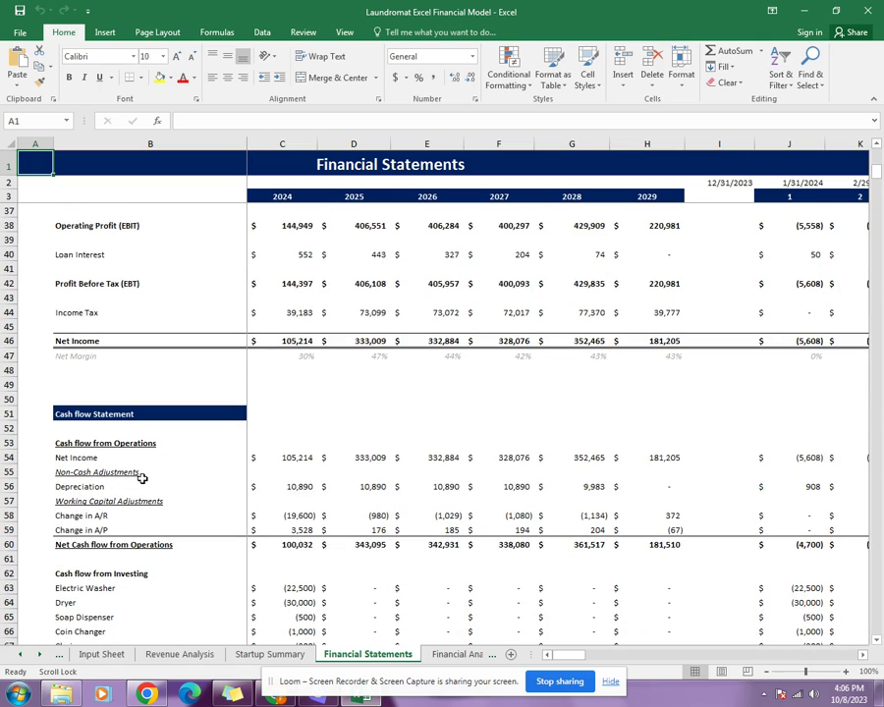
scroll(142, 479, down, 3)
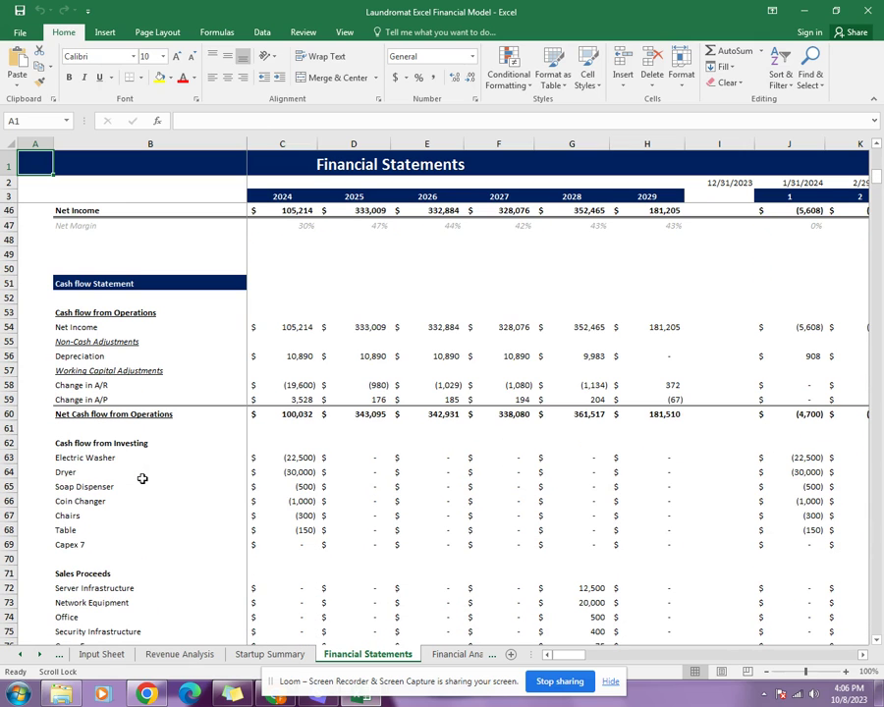
scroll(142, 478, down, 2)
scroll(143, 479, up, 1)
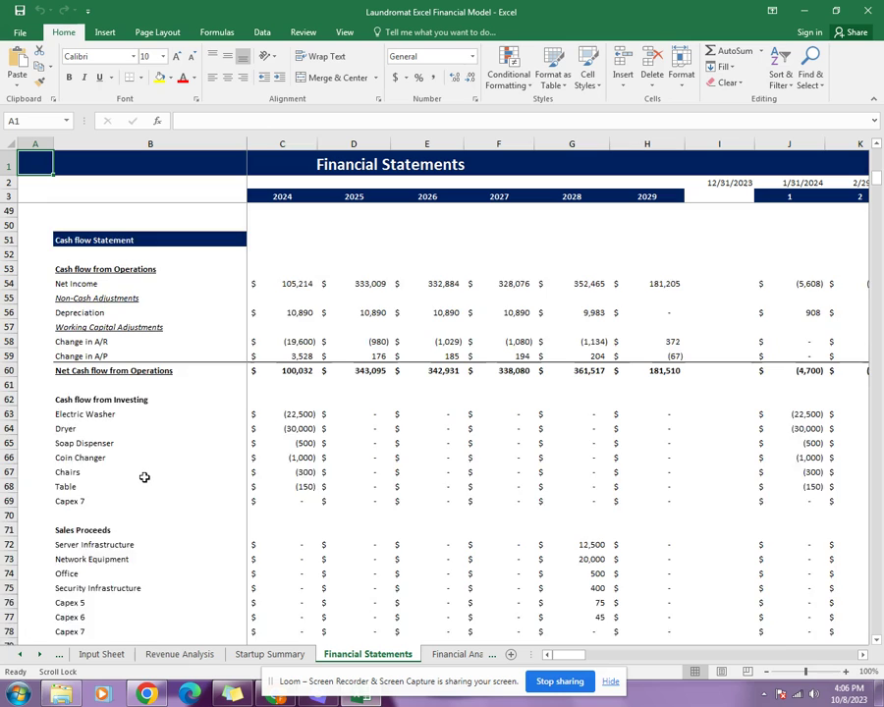
scroll(143, 478, down, 1)
scroll(143, 477, down, 5)
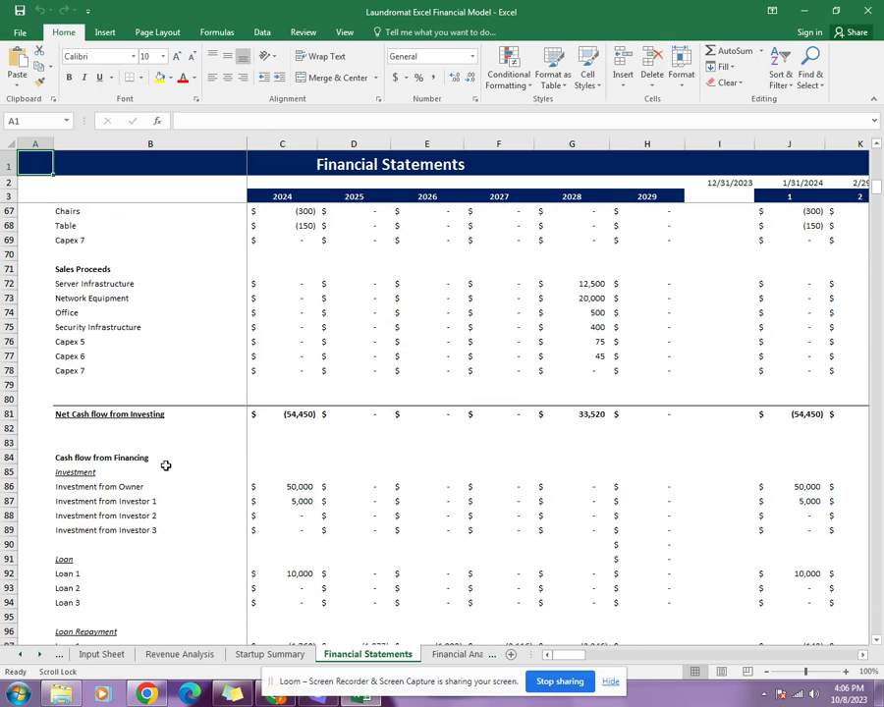
scroll(171, 471, down, 7)
scroll(171, 471, down, 7)
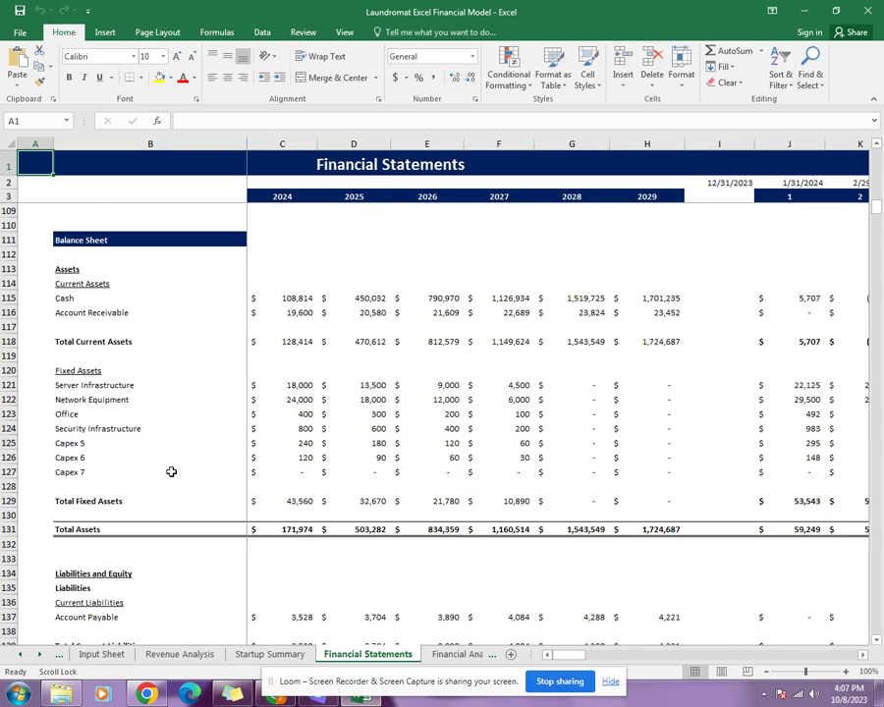
- Scroll through liabilities and equity to the Balance Check, then settle on Equity totalling 1,720,465
scroll(171, 471, down, 3)
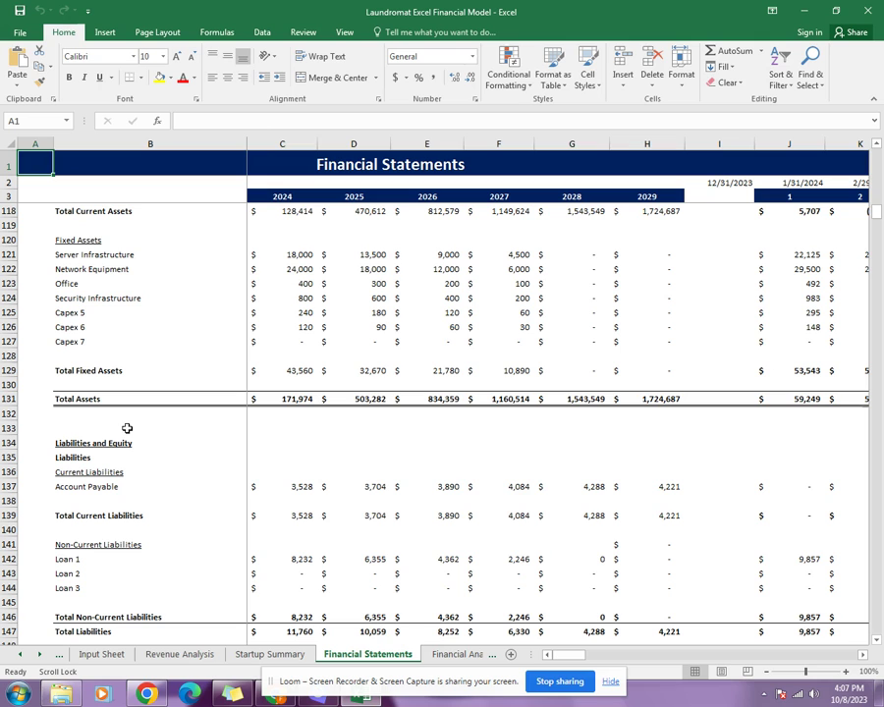
scroll(199, 436, down, 3)
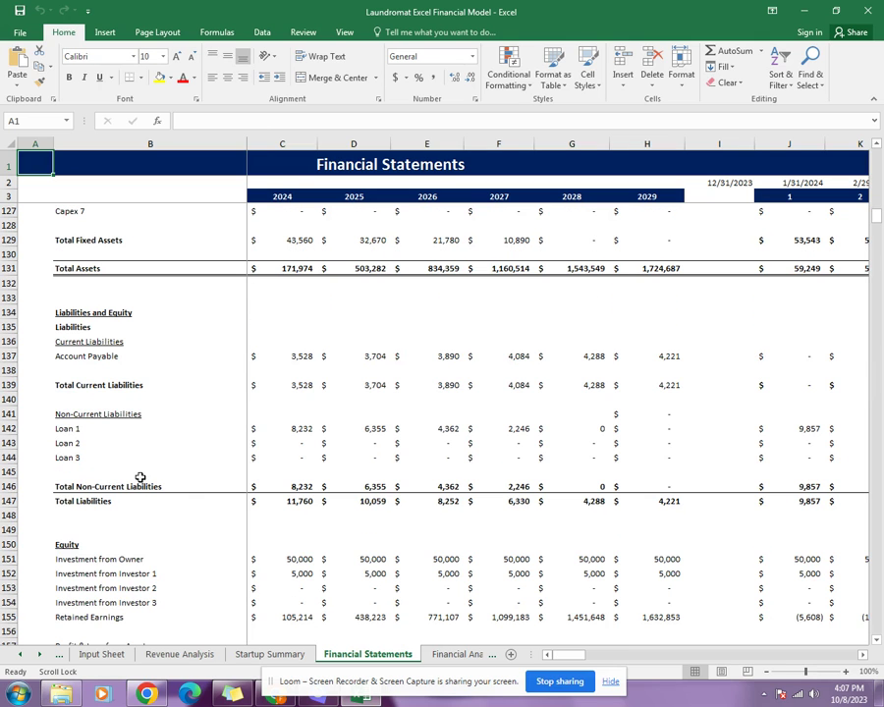
scroll(174, 520, down, 5)
scroll(199, 553, down, 2)
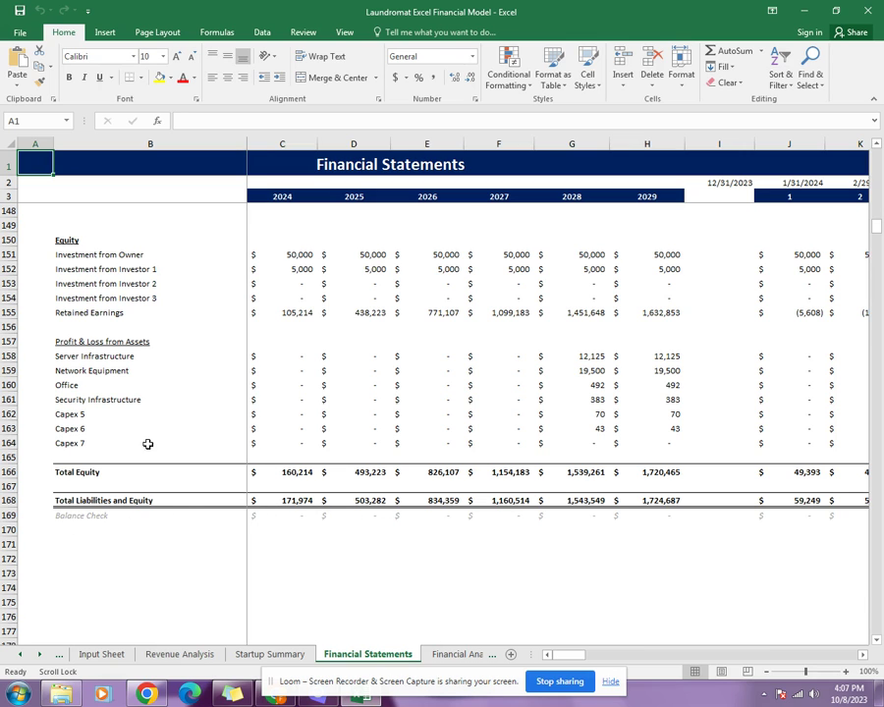
scroll(194, 479, up, 3)
scroll(172, 393, up, 3)
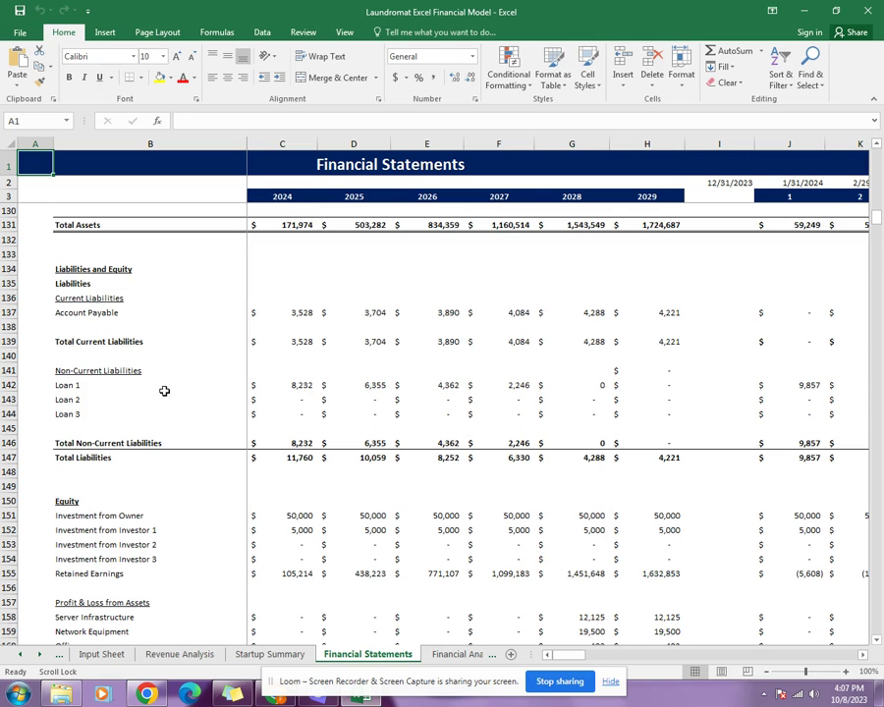
scroll(157, 408, up, 3)
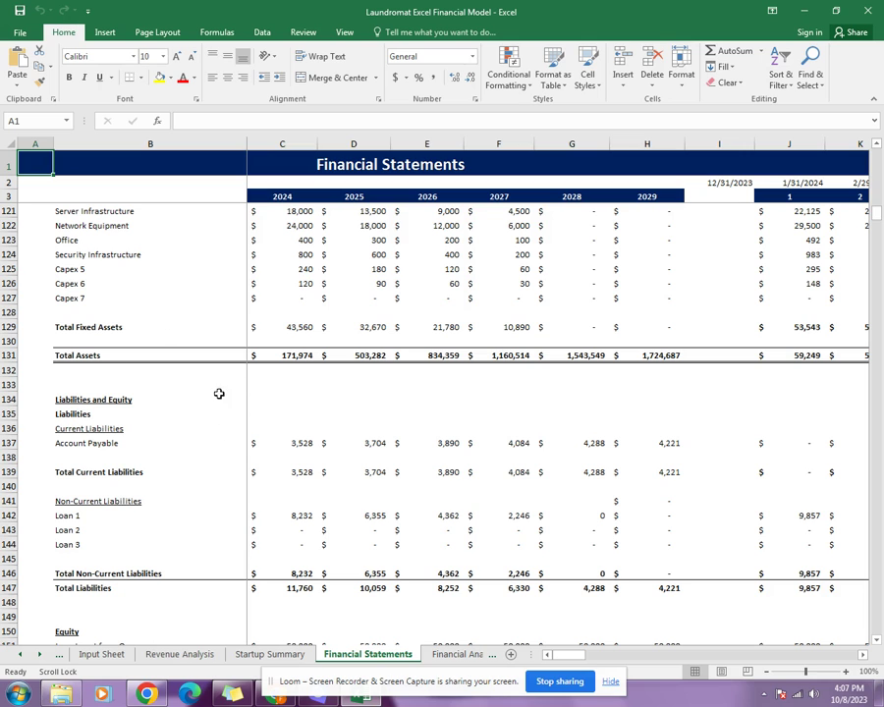
scroll(196, 412, down, 8)
scroll(214, 543, down, 1)
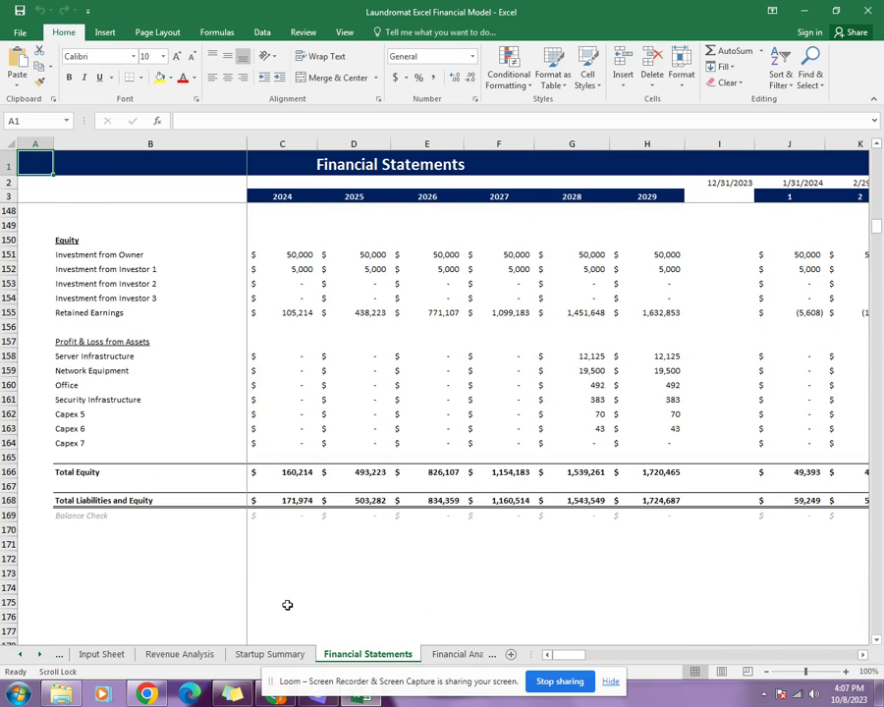
- Switch to the Financial Analysis sheet and select cell A5 and the Breakeven Sales label
click(457, 653)
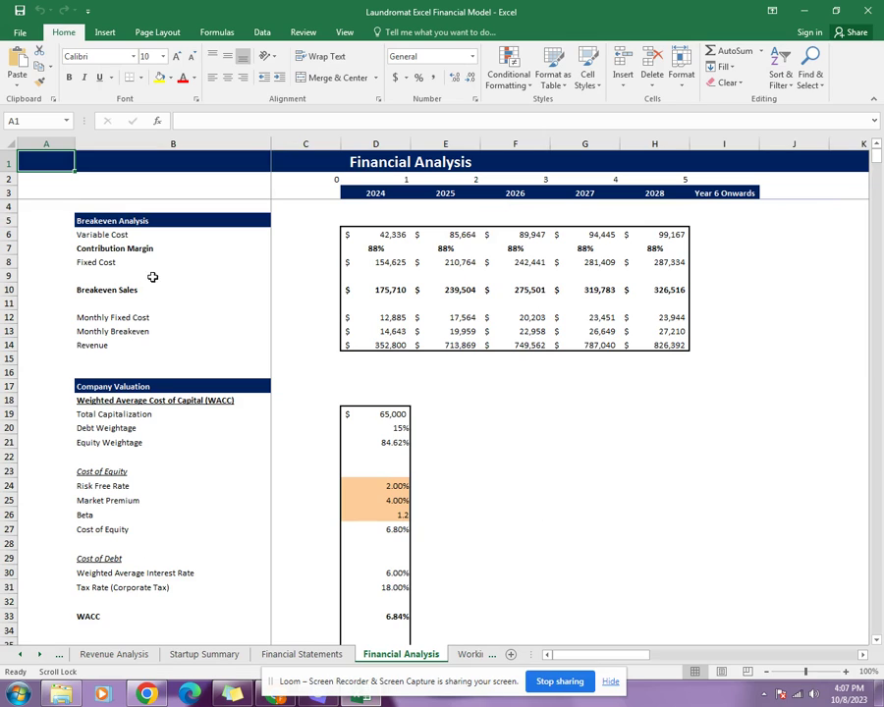
click(69, 222)
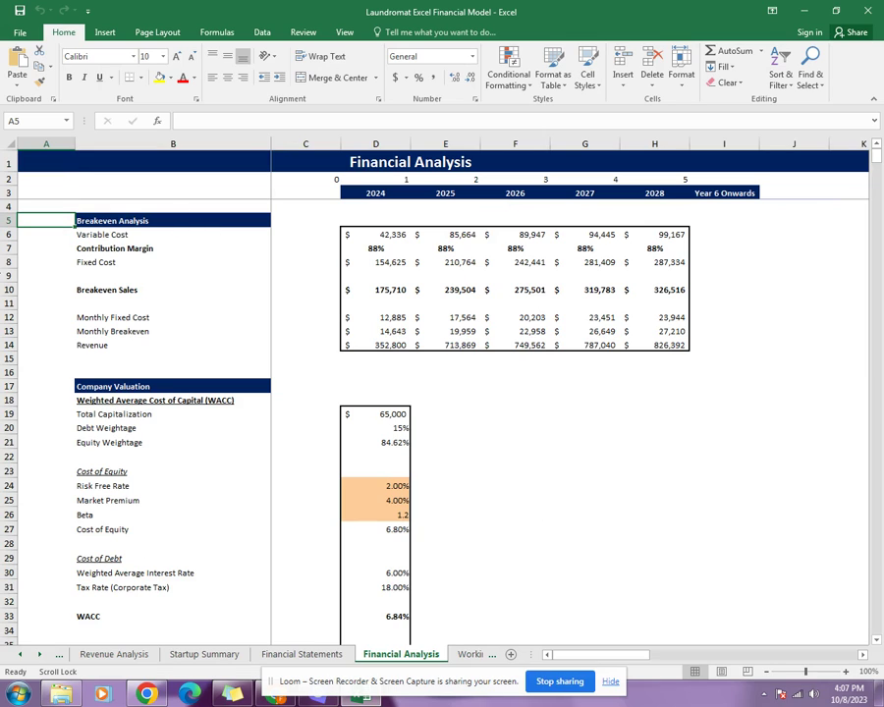
click(142, 294)
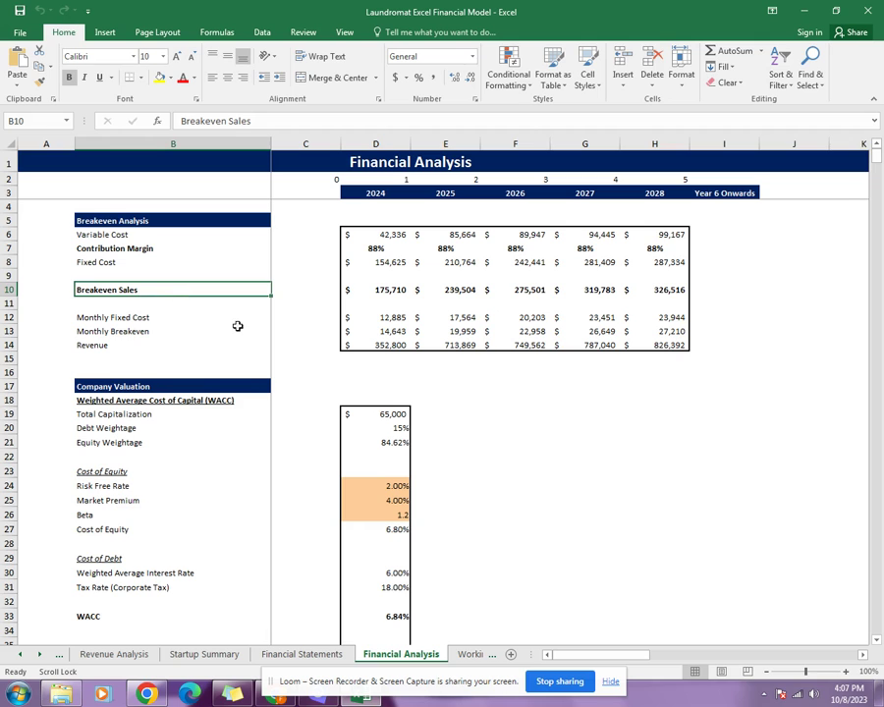
- Scroll down to Burn Rate and Sensitivity Analysis, past the 8,720,244 NPV and 258% IRR
scroll(246, 363, down, 3)
scroll(226, 350, down, 3)
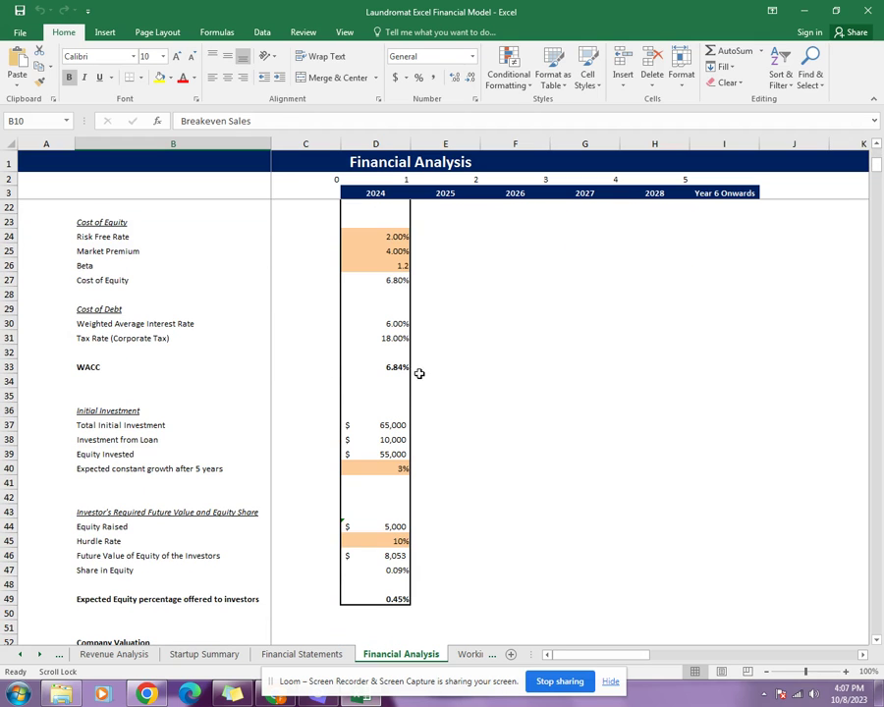
scroll(422, 375, down, 3)
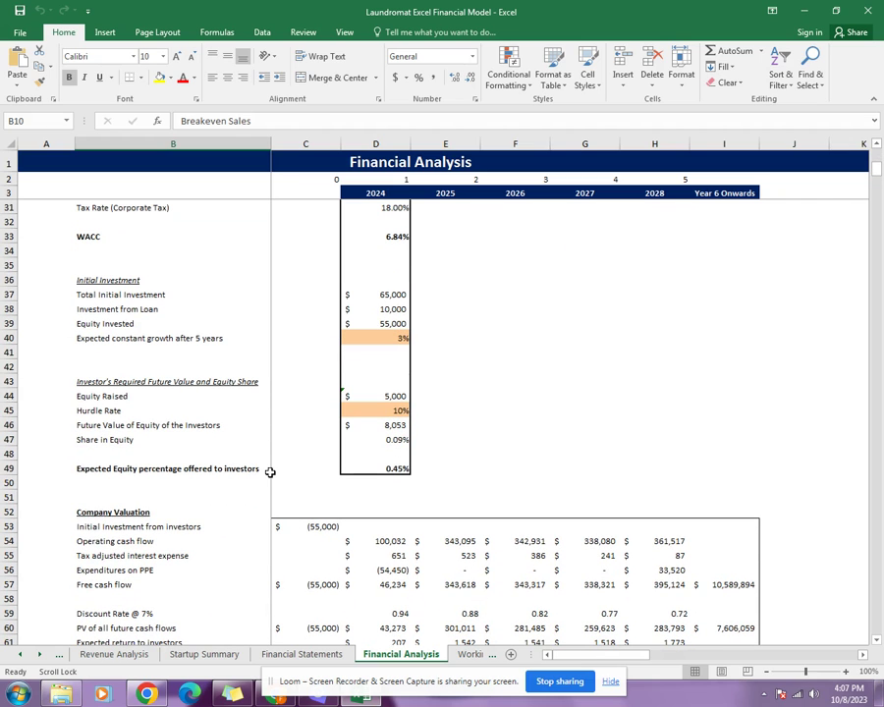
scroll(253, 467, down, 13)
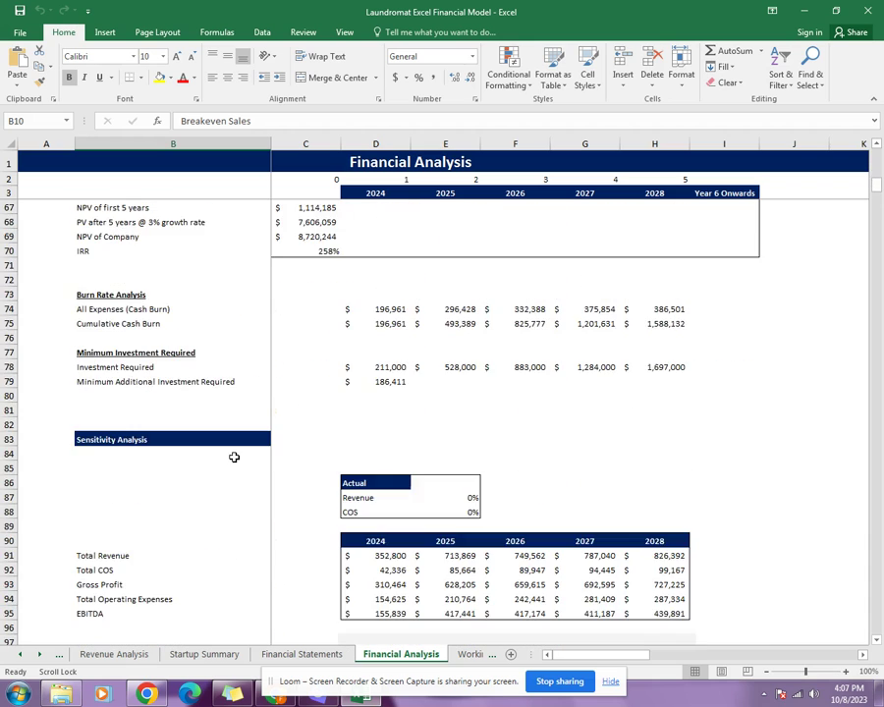
- Scroll past the Actual Projection chart to KPIs and Ratios, showing the 88% gross margin
scroll(235, 452, down, 5)
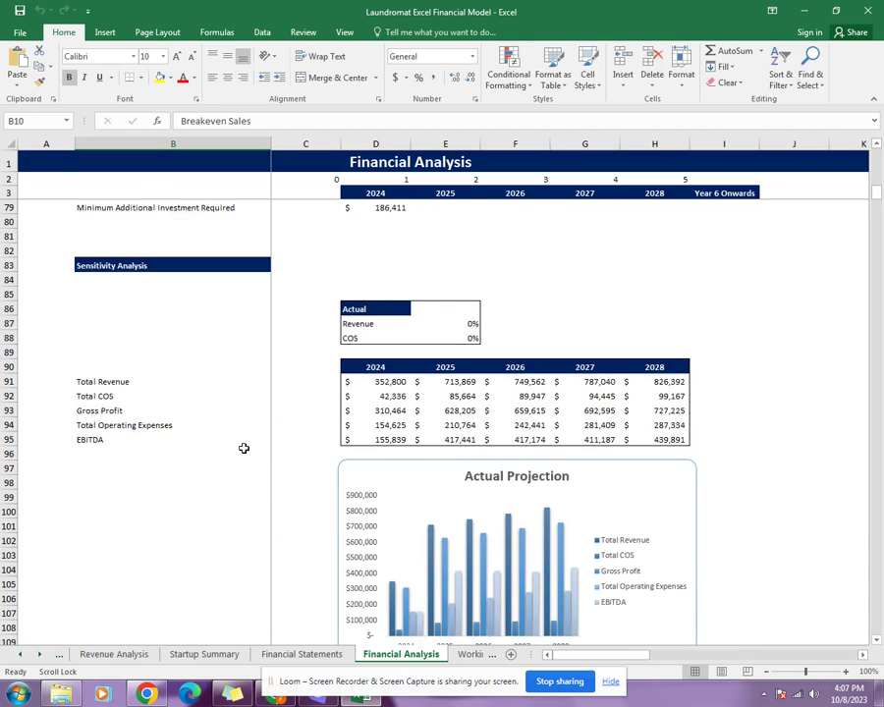
scroll(244, 447, up, 1)
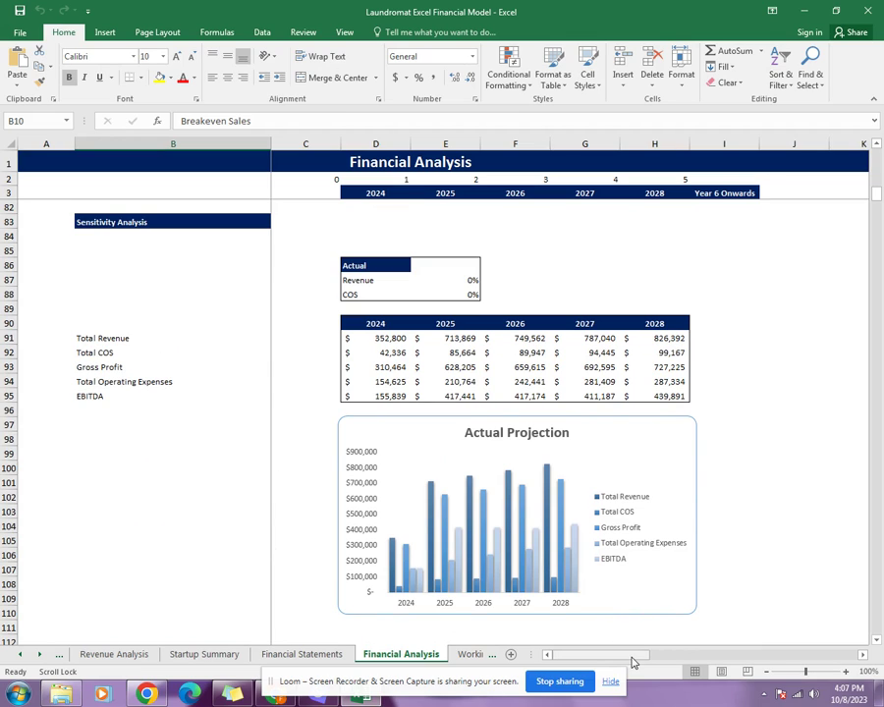
drag(633, 659, 559, 611)
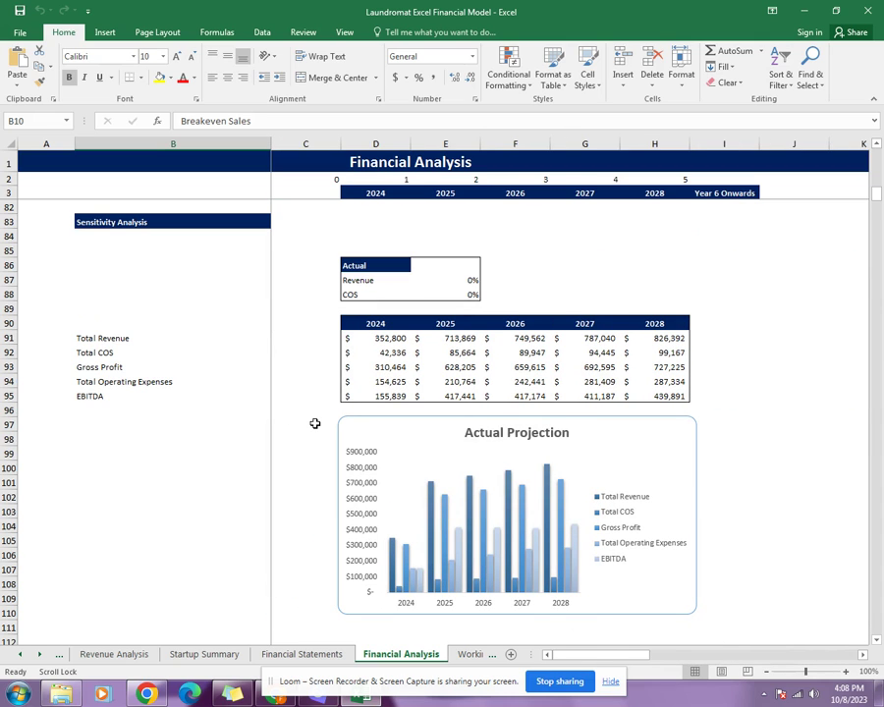
scroll(299, 421, down, 2)
scroll(295, 419, up, 2)
scroll(296, 422, down, 3)
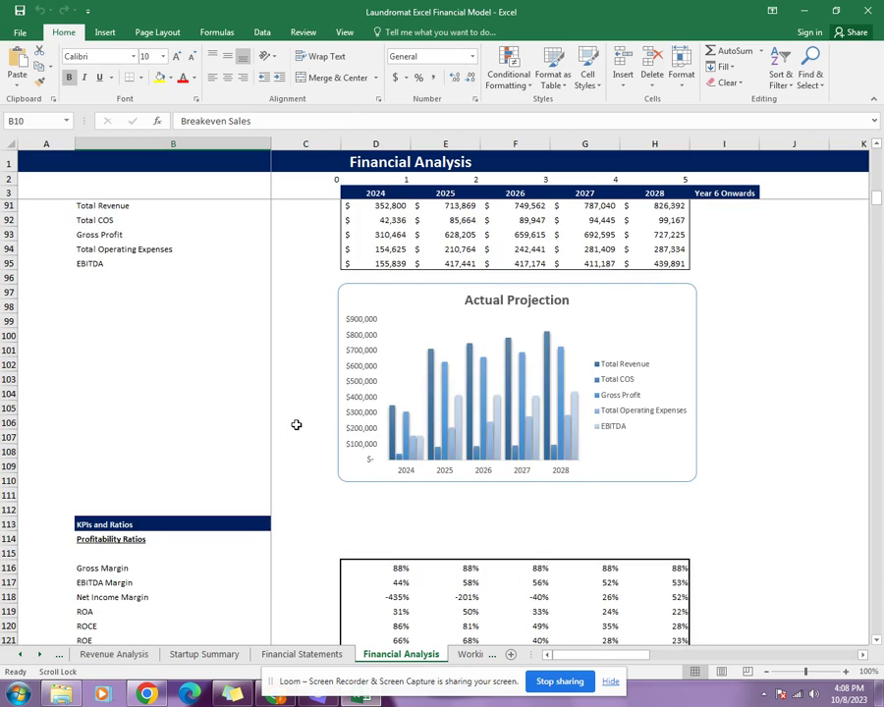
scroll(296, 424, down, 5)
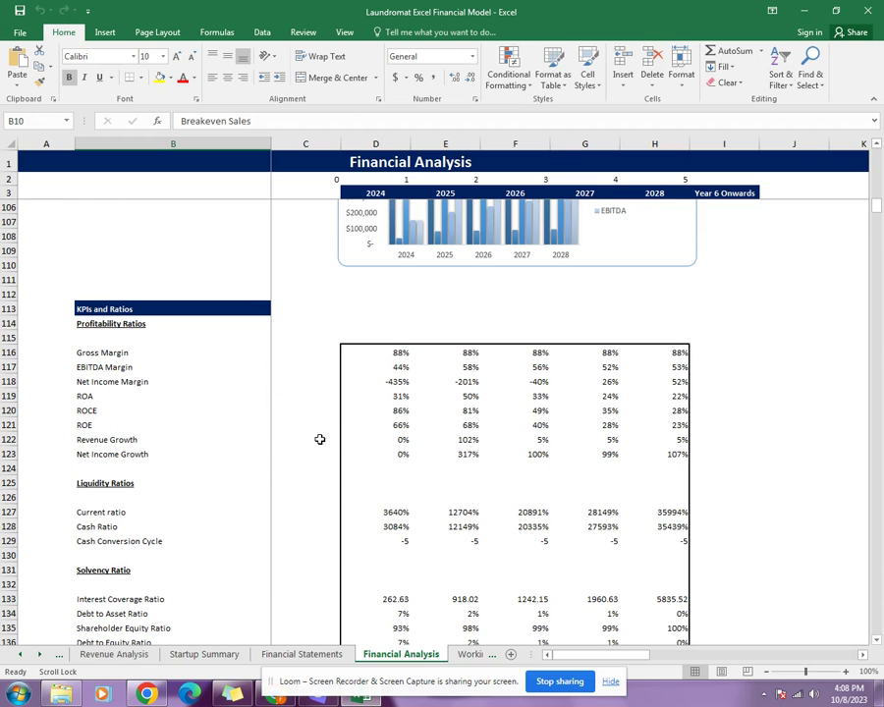
scroll(319, 439, down, 2)
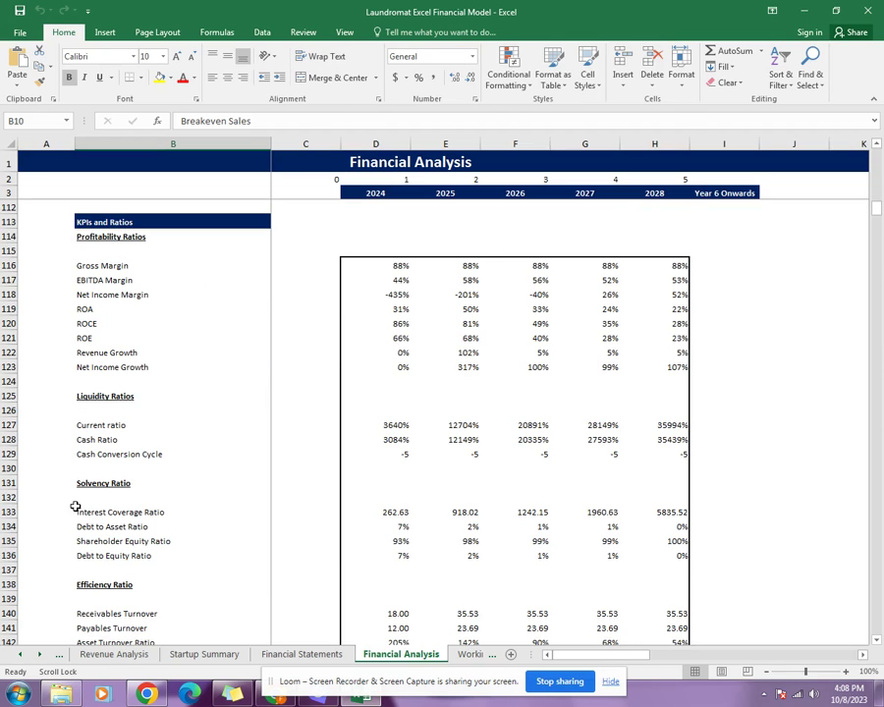
- Switch to the Working Sheet and scroll past the depreciation and loan schedules to Working Capital
click(470, 654)
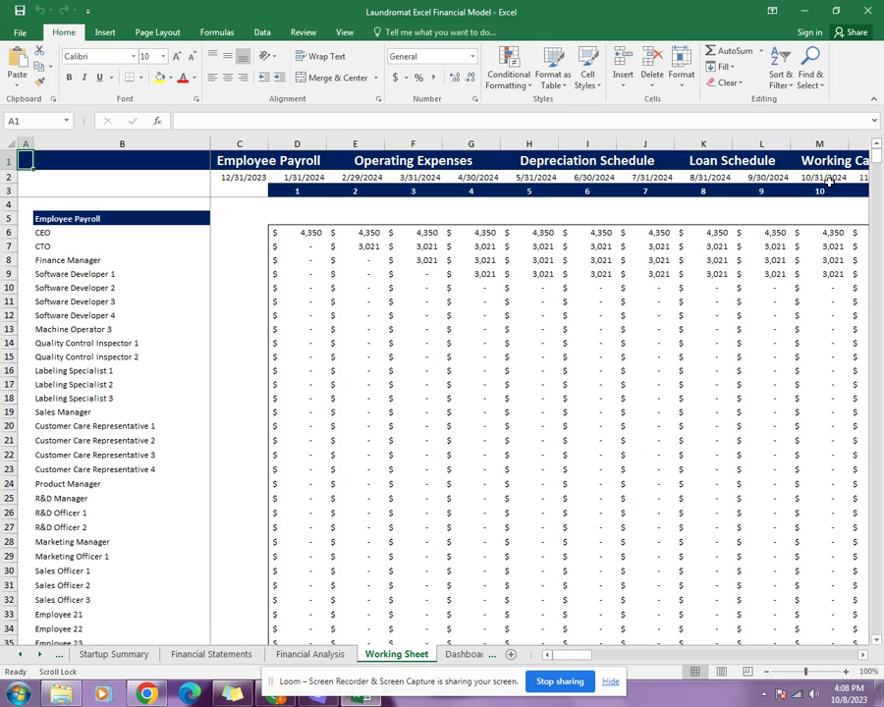
scroll(130, 494, down, 20)
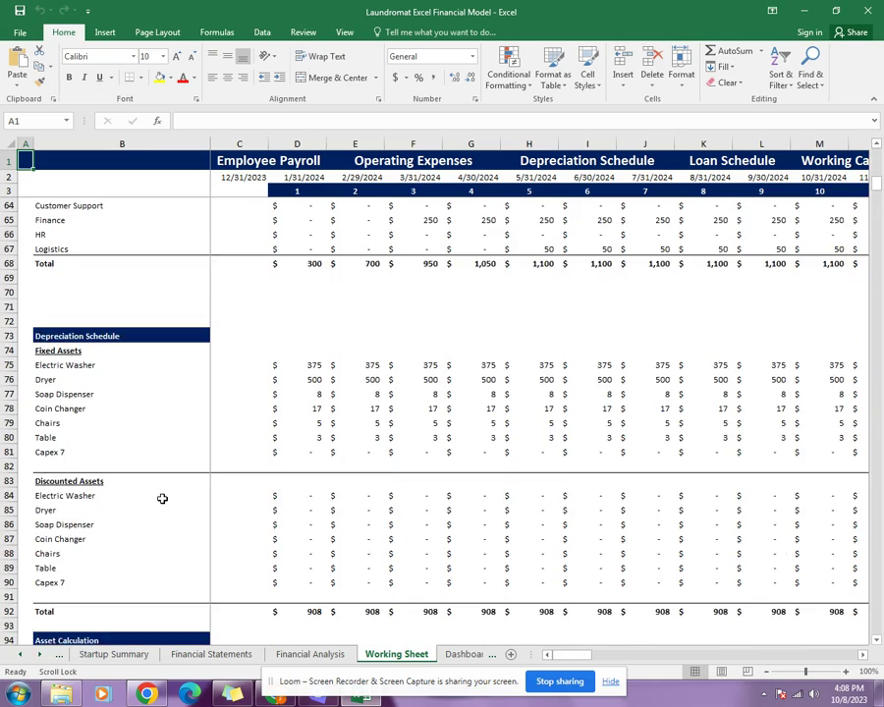
scroll(167, 489, down, 20)
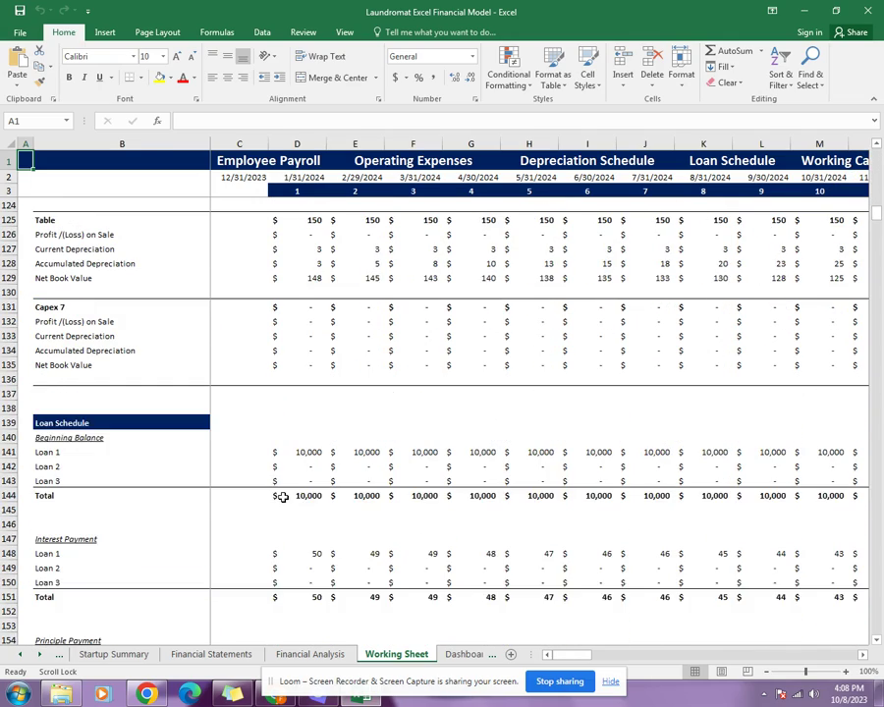
scroll(286, 495, down, 8)
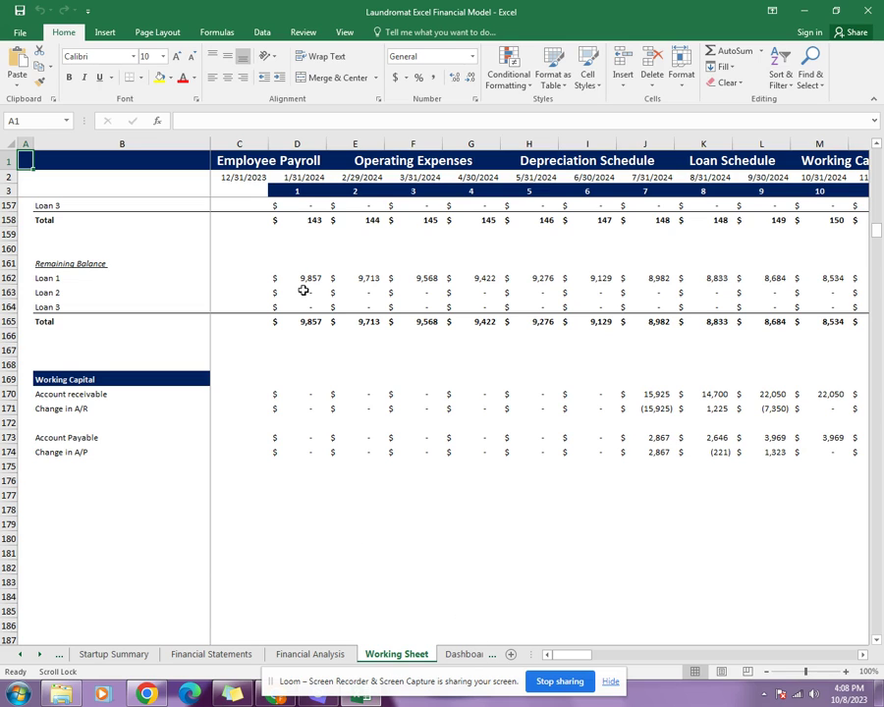
- Switch to the Dashboard to view the 88% gross margin, 1,114,185 NPV and revenue charts
click(462, 654)
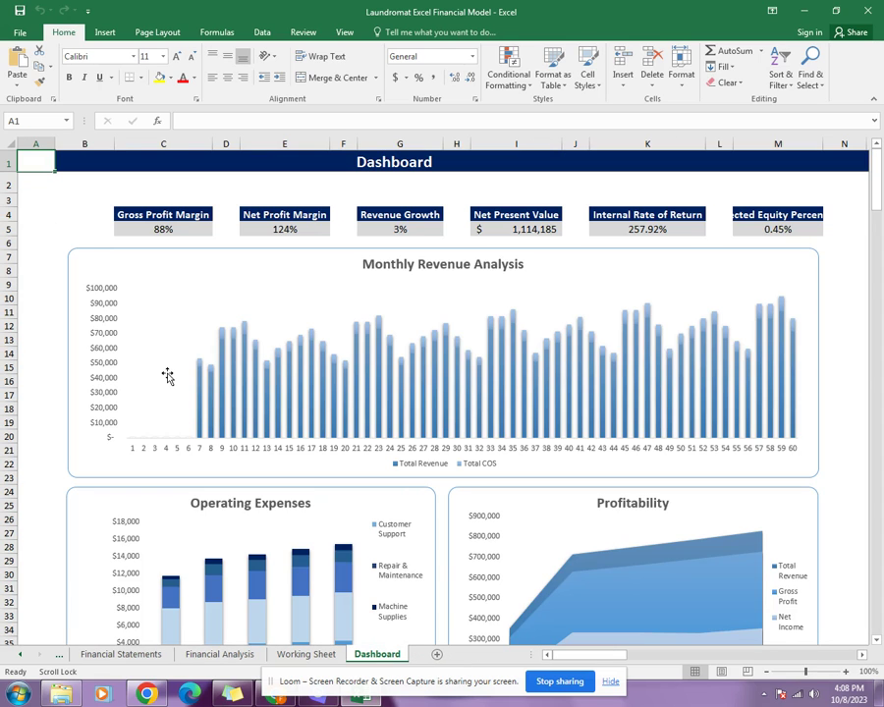